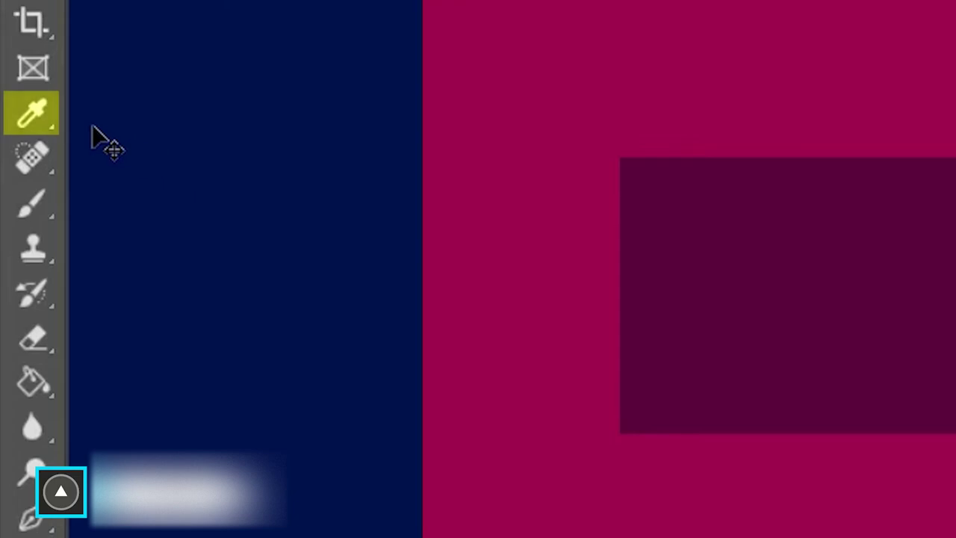
Select the Ruler Tool from the Eyedropper tool group on the shapes image.
right_click(12, 144)
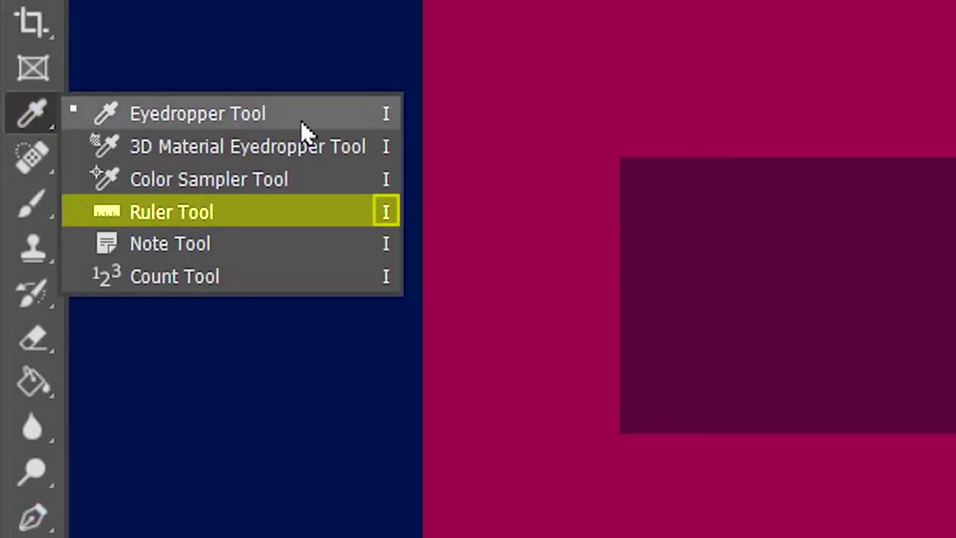
click(302, 213)
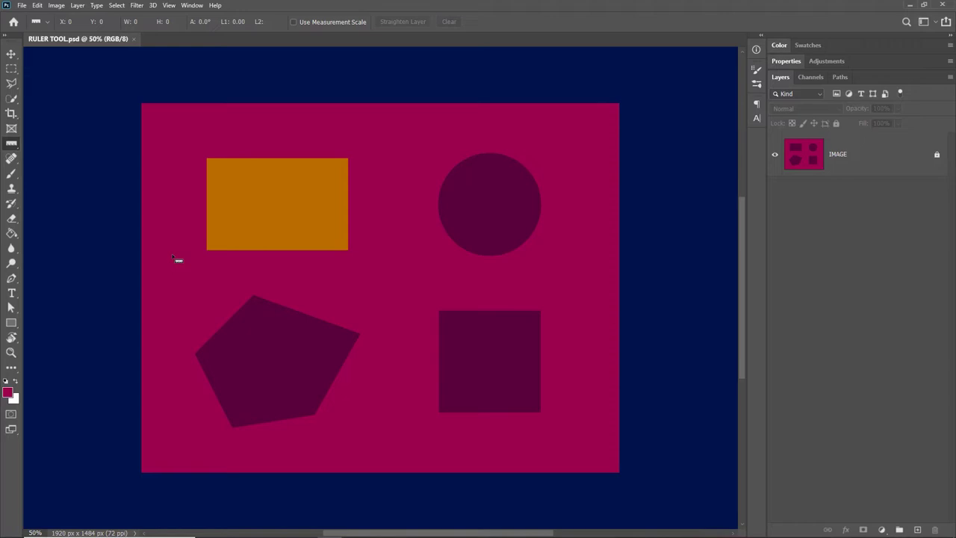
key(ctrl+0)
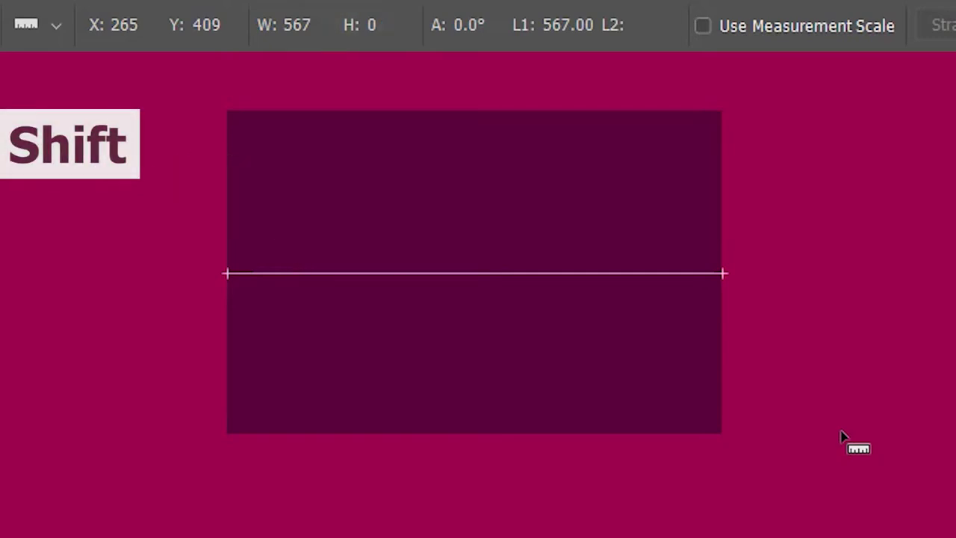
drag(465, 275, 461, 223)
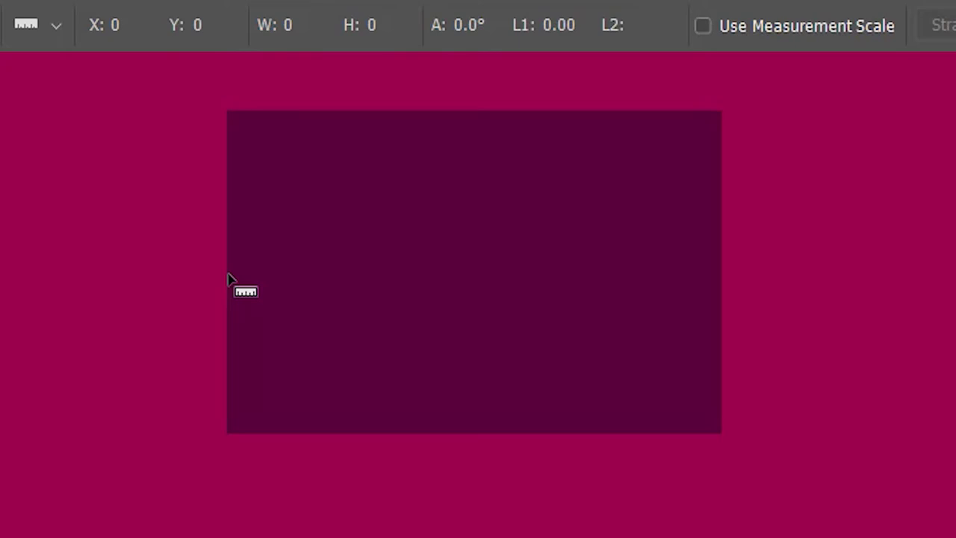
Measure the dark rectangle's roughly 567 px width left-to-right, then again right-to-left.
mouse_move(228, 274)
mouse_down()
mouse_move(551, 303)
mouse_move(723, 285)
mouse_up()
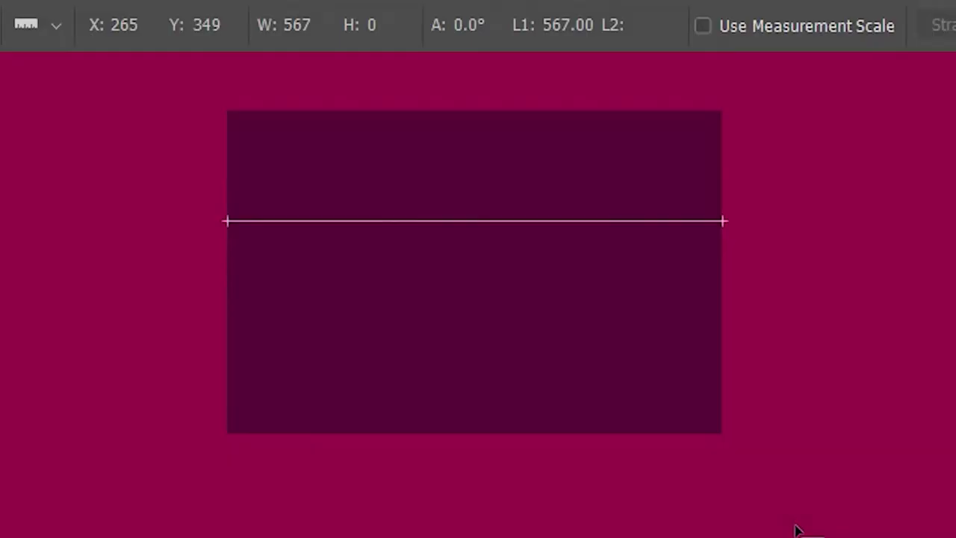
drag(721, 294, 489, 295)
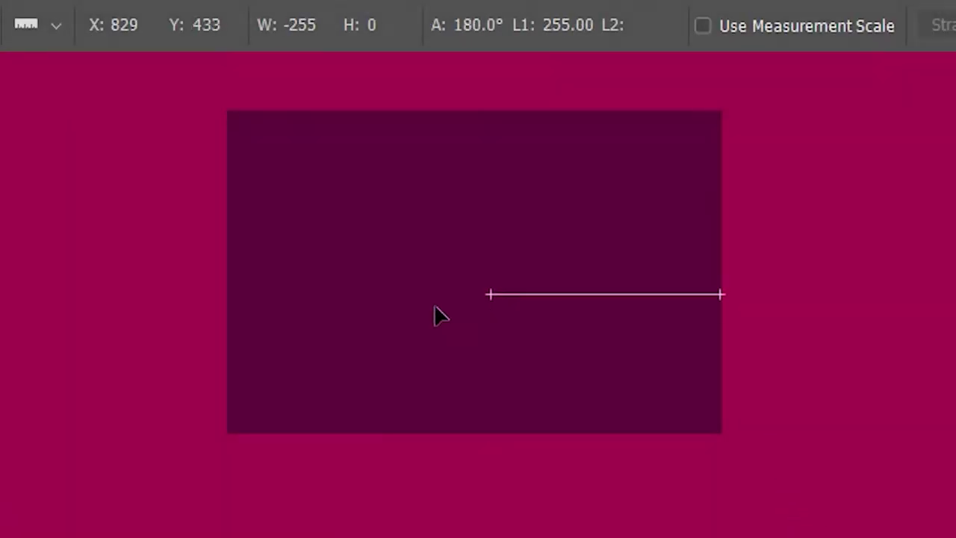
drag(434, 306, 227, 327)
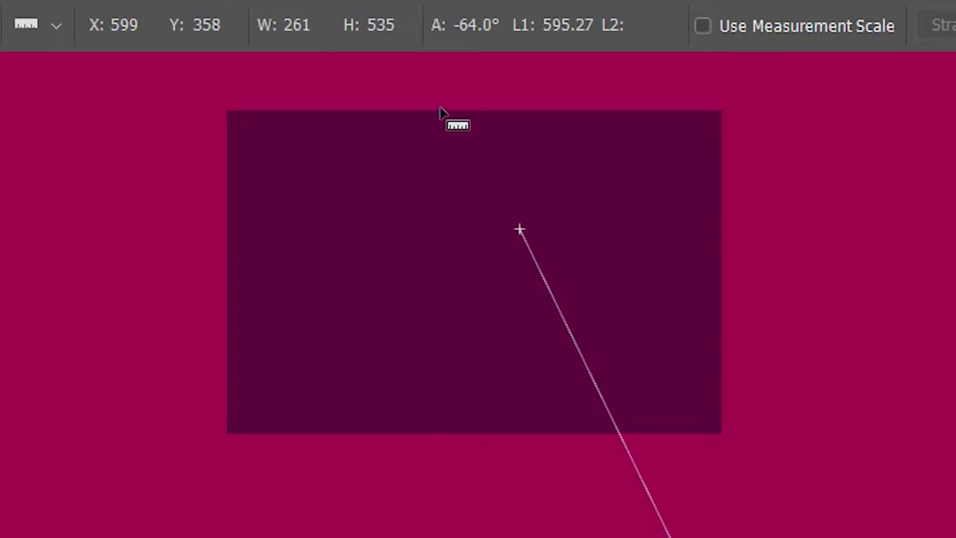
Measure the rectangle's height top-down (370), then bottom-up reading 369 px at 90°.
drag(439, 112, 426, 432)
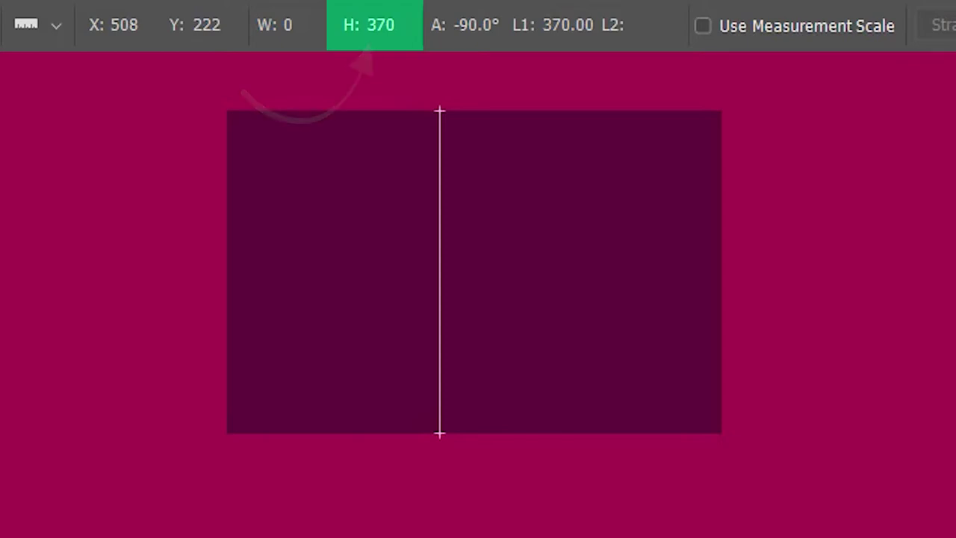
drag(530, 433, 512, 117)
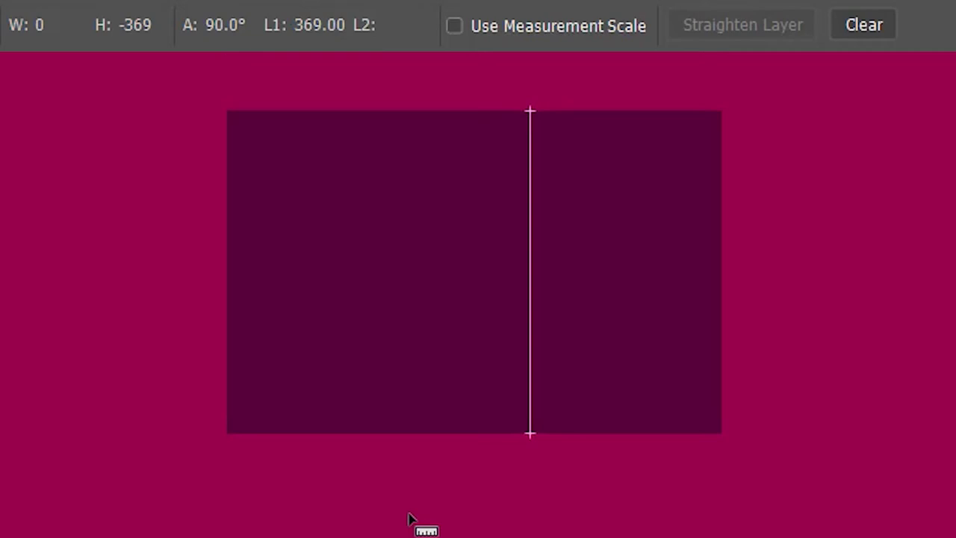
Clear the ruler, re-measure the rectangle's 411 px width, then measure the pentagon's top-edge tilt.
click(869, 29)
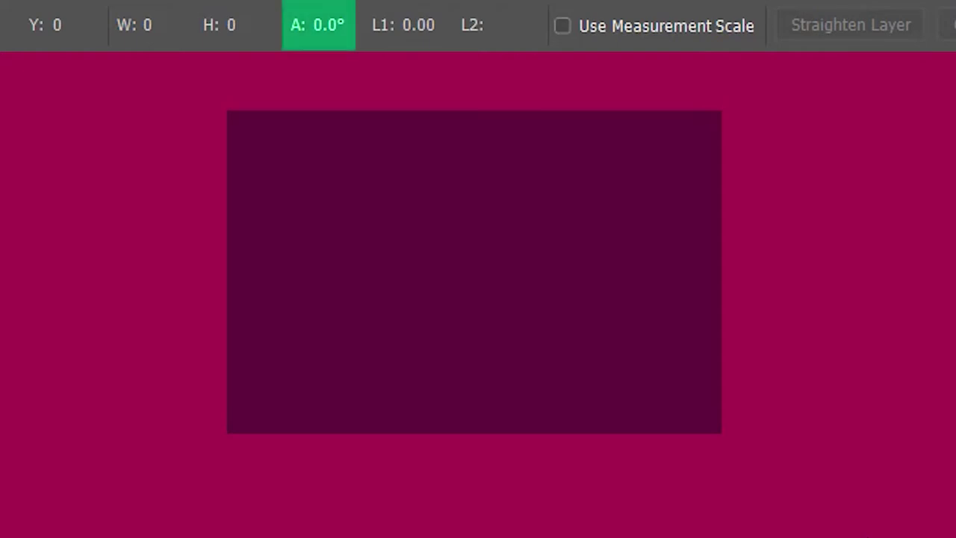
drag(229, 261, 722, 306)
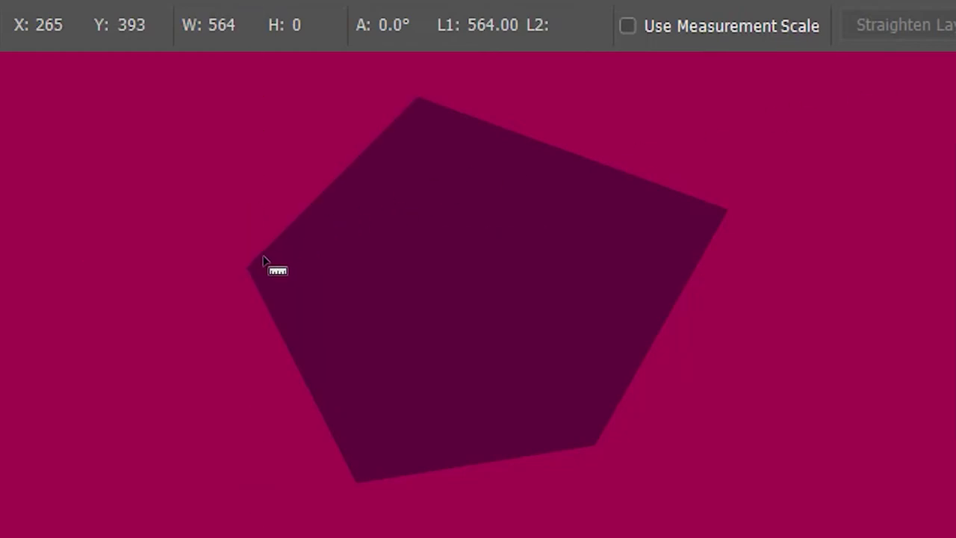
drag(246, 266, 421, 96)
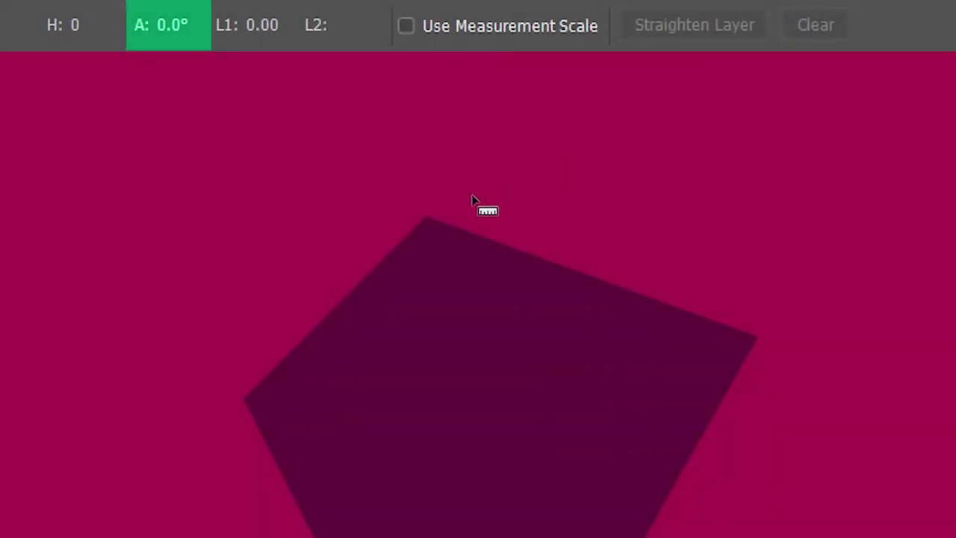
drag(425, 217, 757, 338)
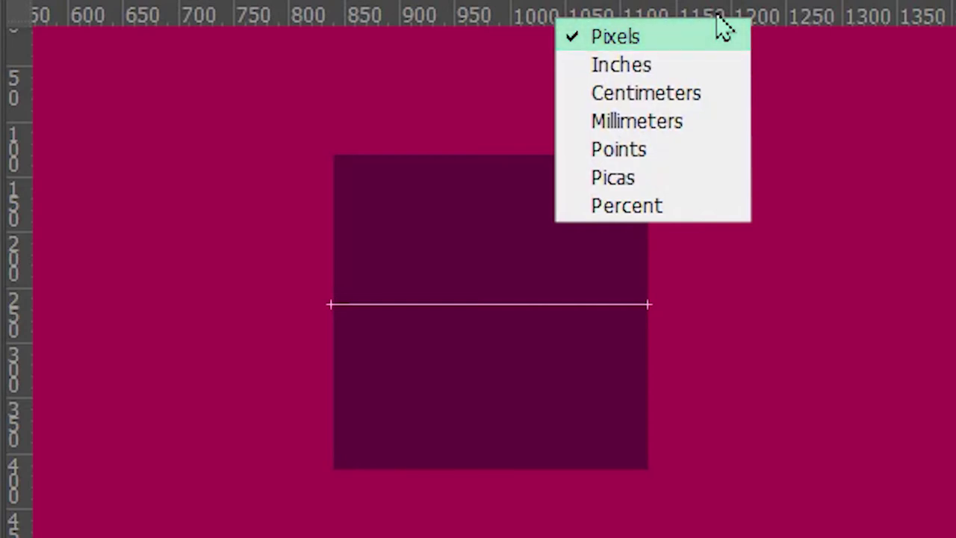
Change the ruler units from Pixels to Inches.
key(Down)
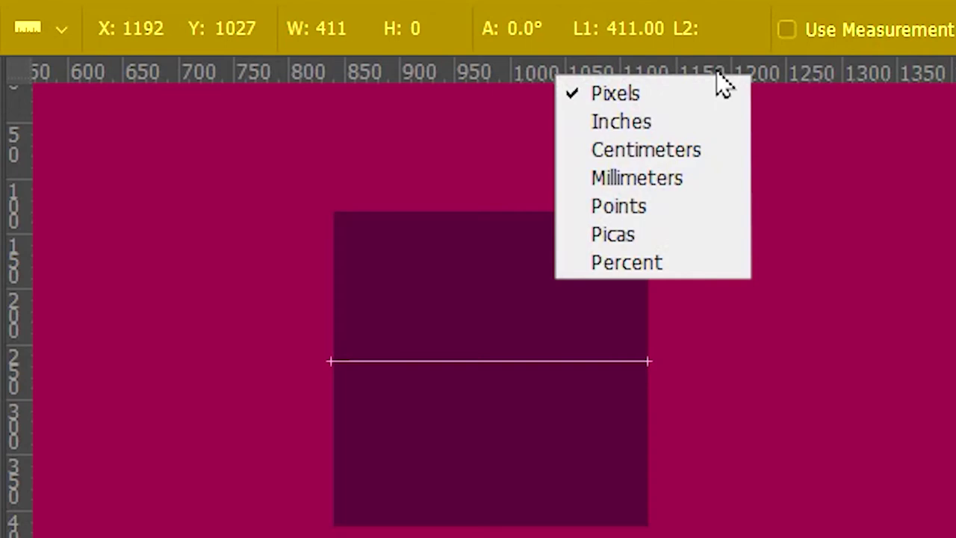
click(696, 121)
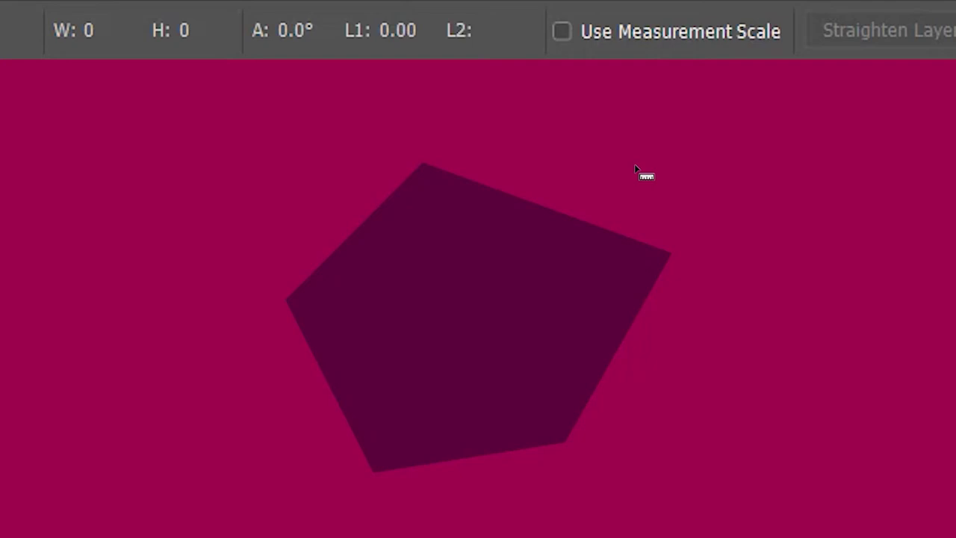
Measure the pentagon's 114° top corner with a two-arm ruler, then reposition the arms to read 96.3°.
mouse_move(286, 300)
mouse_down()
mouse_move(384, 216)
mouse_move(425, 162)
mouse_up()
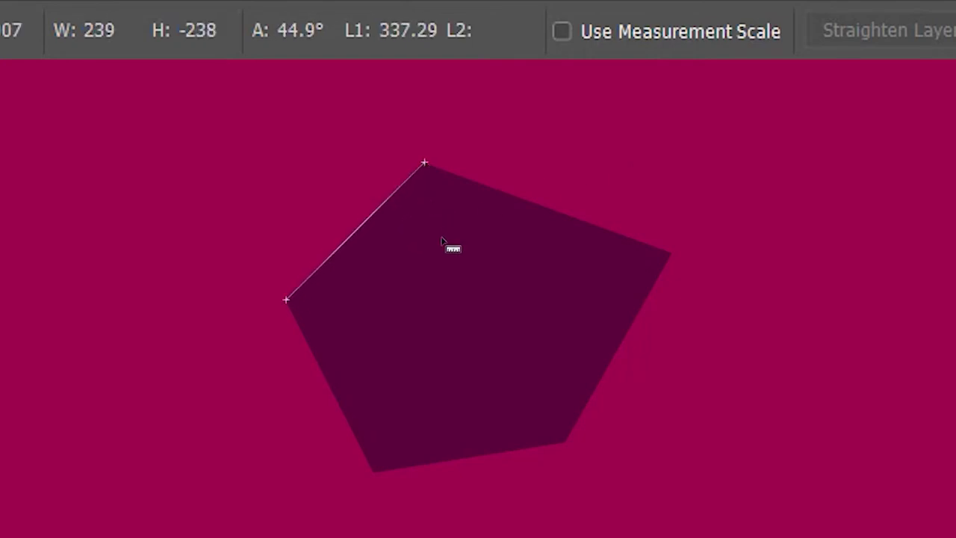
click(424, 162)
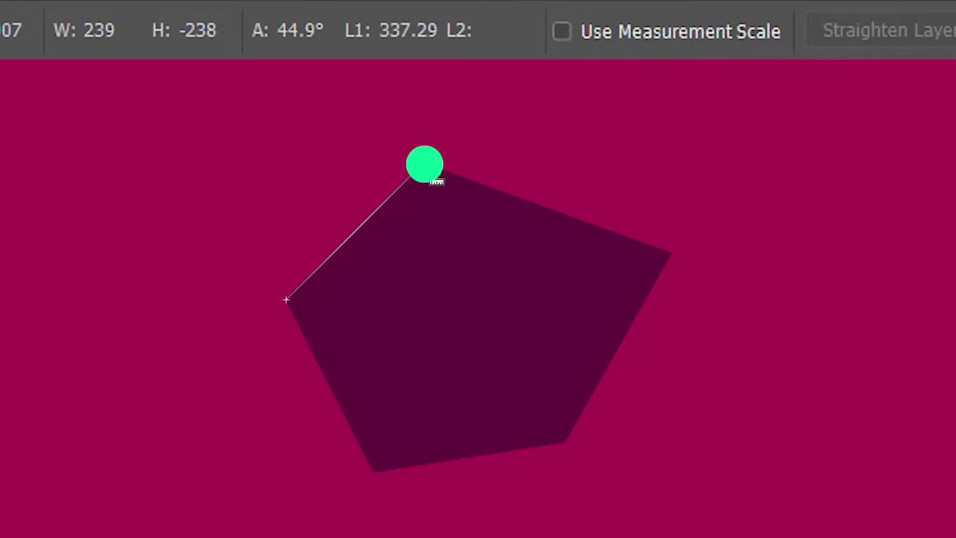
key(alt)
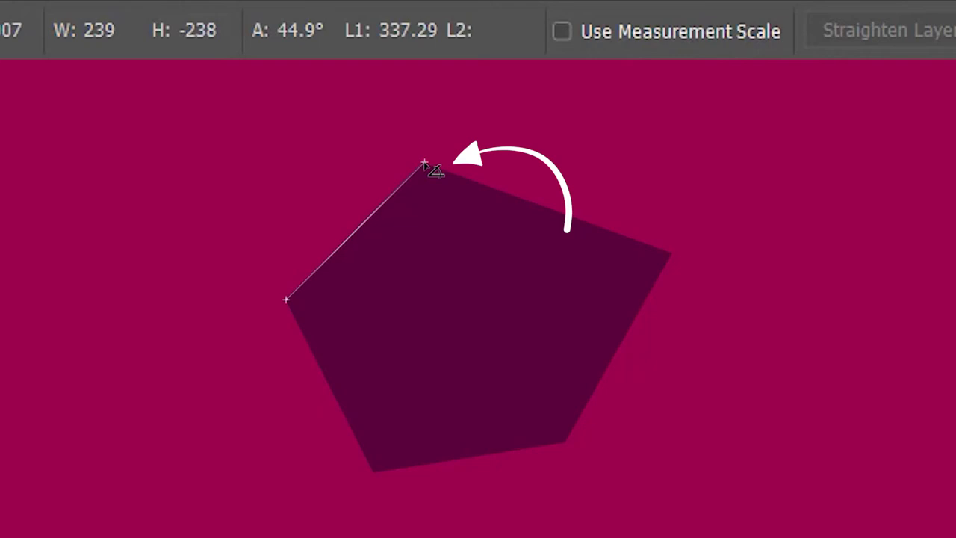
drag(425, 163, 672, 252)
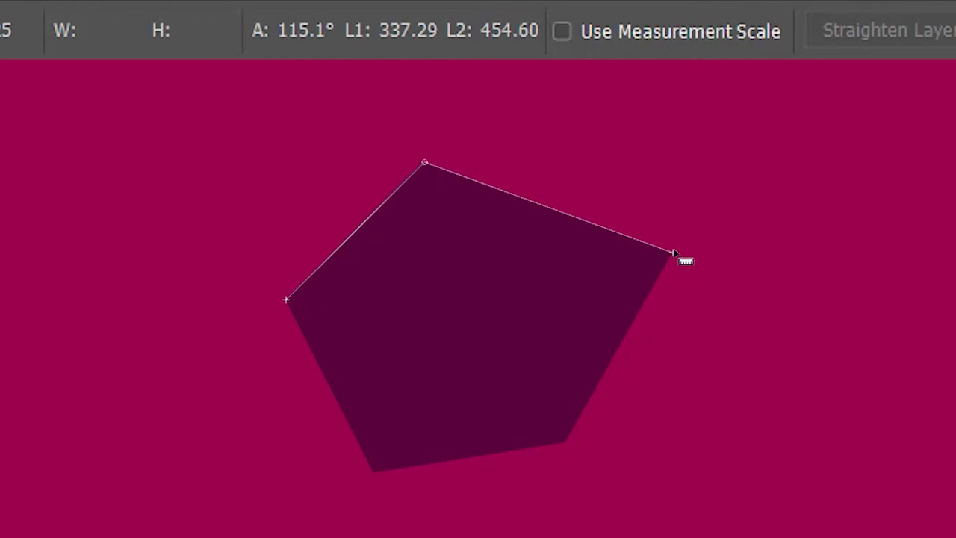
mouse_move(672, 252)
mouse_down()
mouse_move(636, 274)
mouse_move(599, 339)
mouse_move(678, 254)
mouse_up()
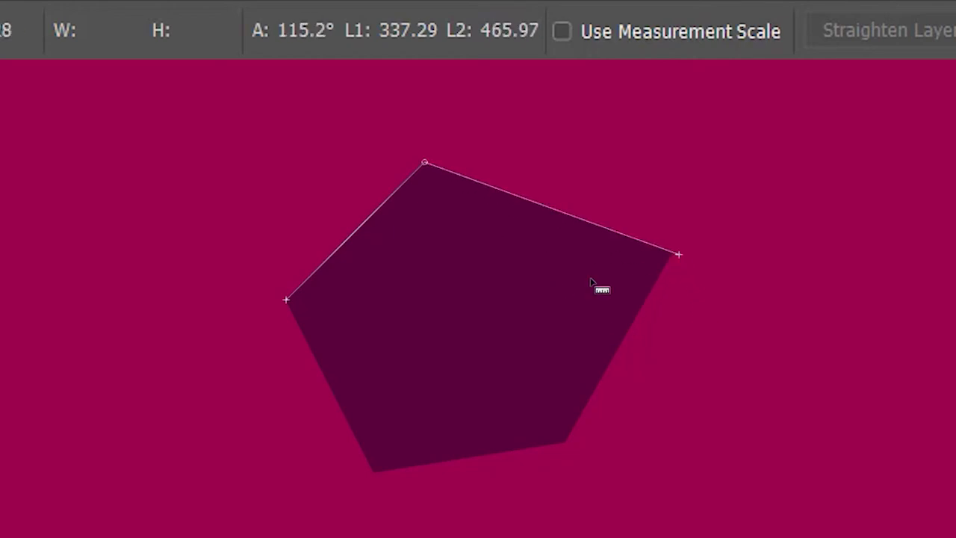
drag(287, 300, 320, 364)
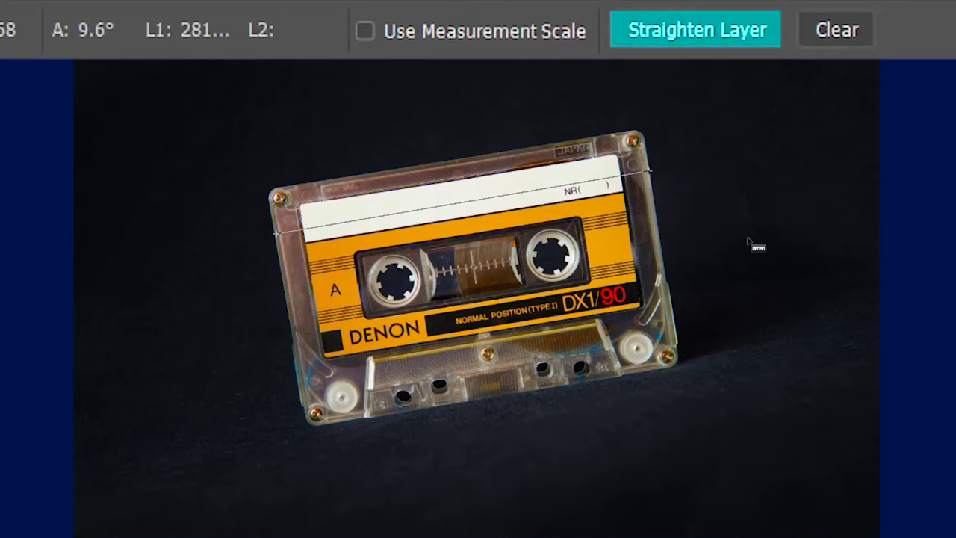
Straighten the cassette photo level along the 9.6° ruler line.
click(735, 43)
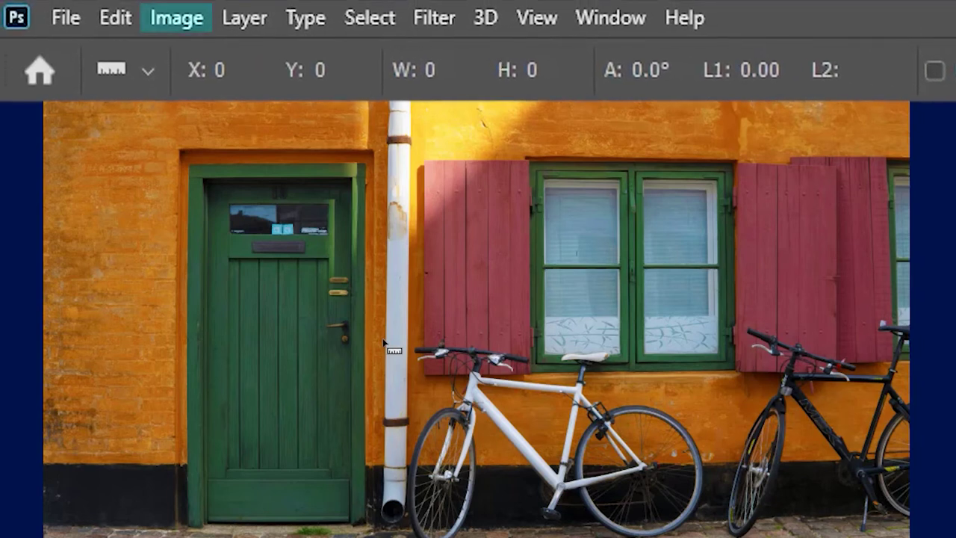
Open the Custom measurement scale and measure the door's 2477-pixel height.
click(194, 23)
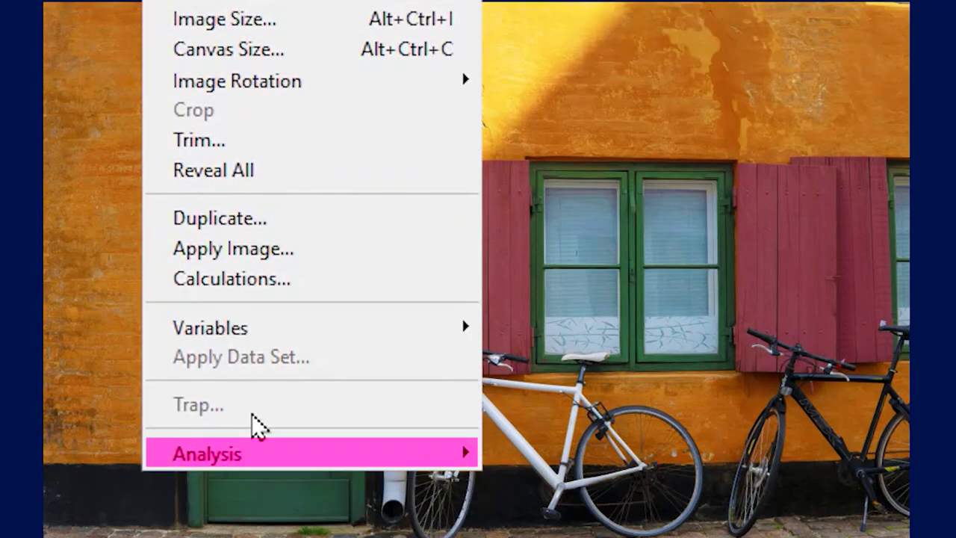
mouse_move(258, 455)
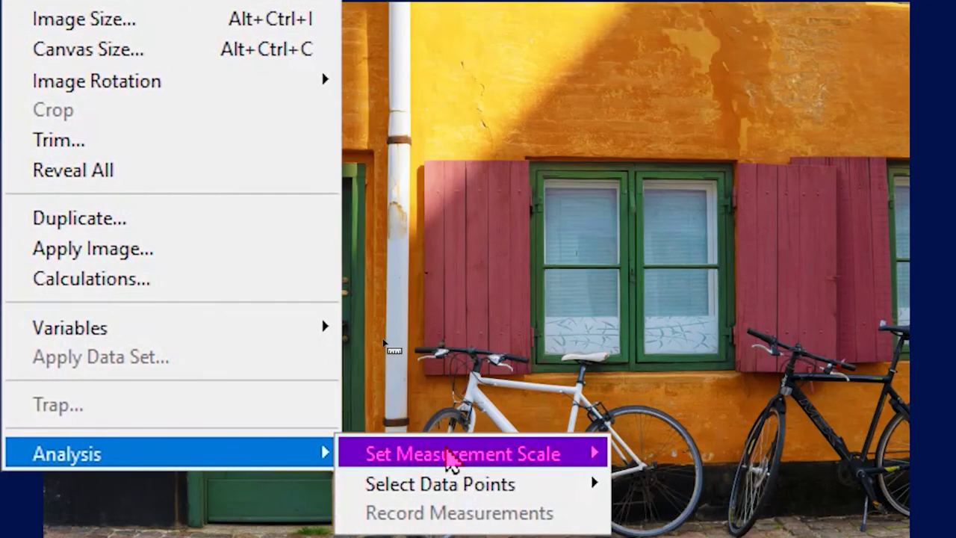
mouse_move(633, 456)
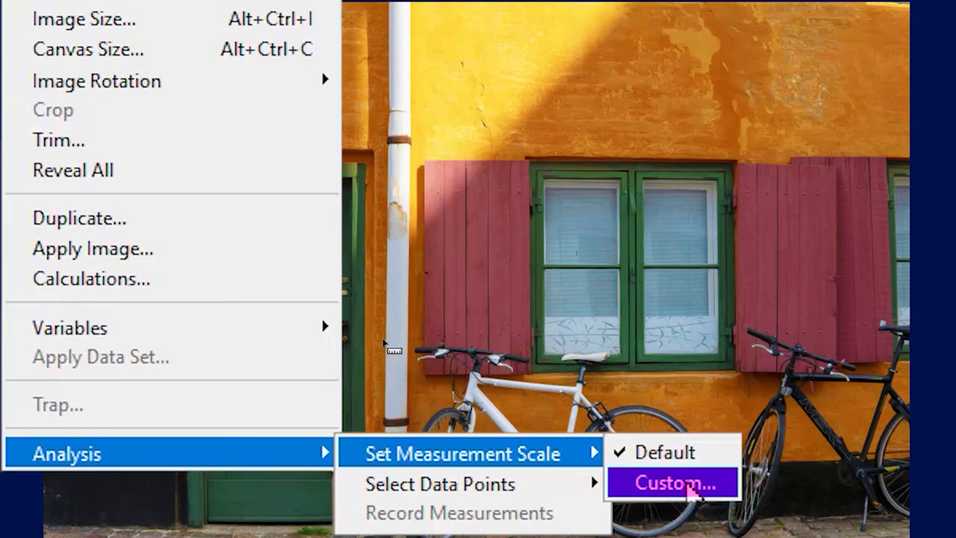
click(676, 482)
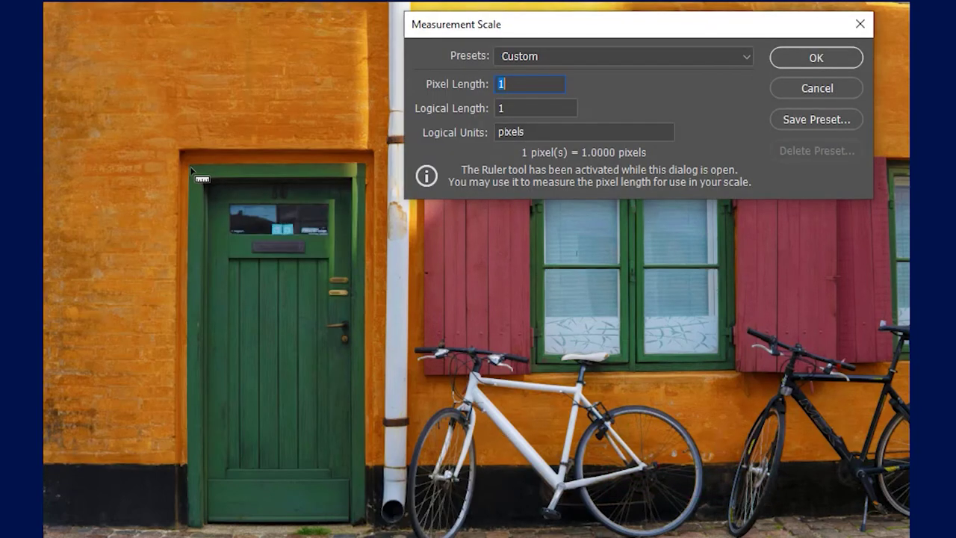
drag(191, 167, 190, 525)
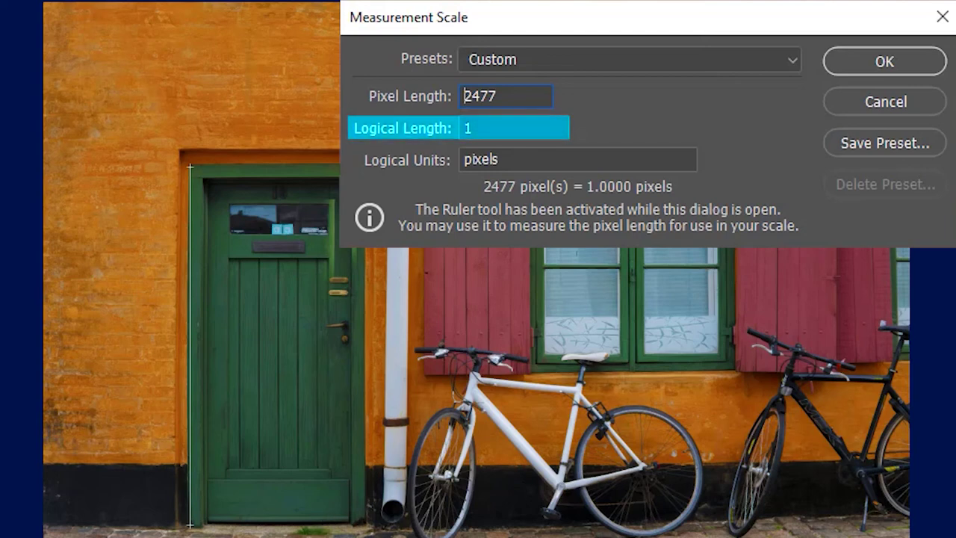
Set the logical length to 7 with units ft and confirm the scale.
click(483, 128)
key(BackSpace)
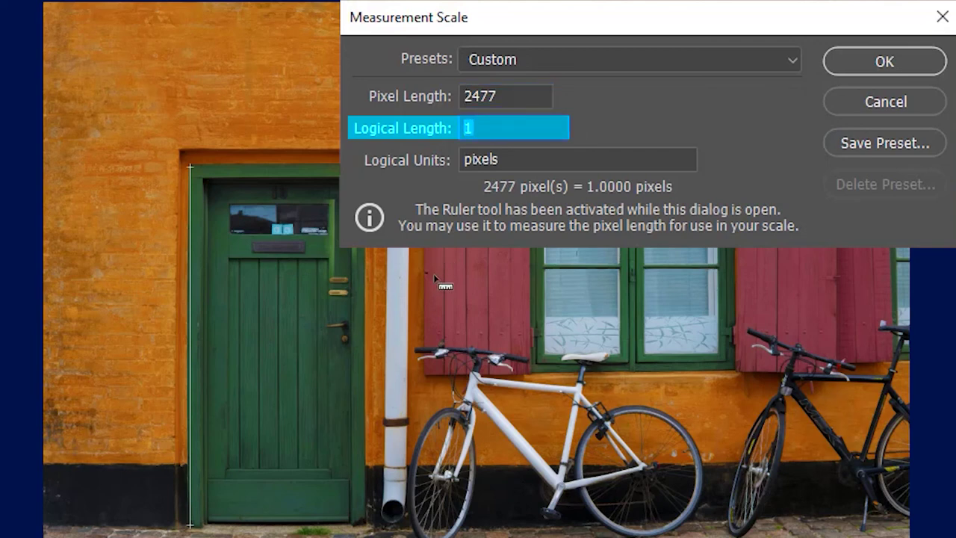
text(7)
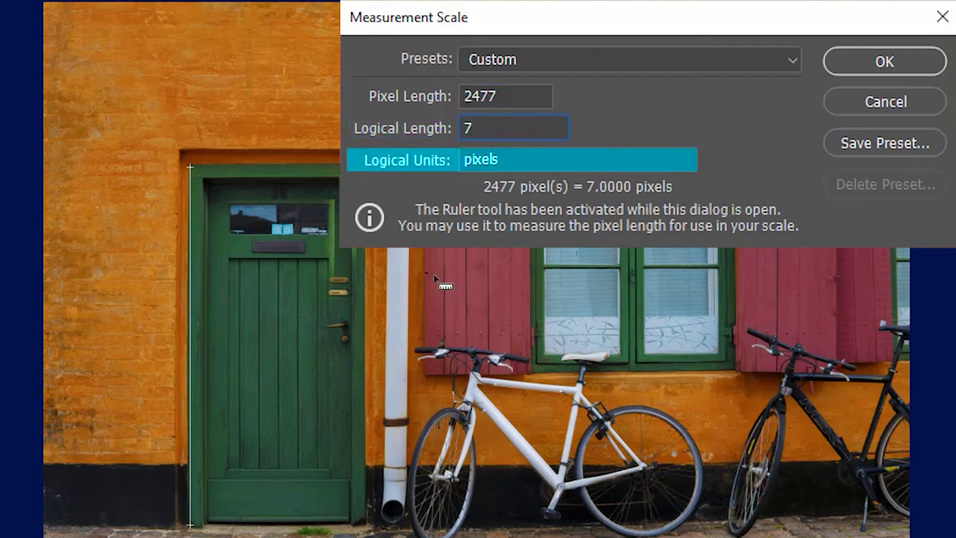
drag(502, 160, 443, 159)
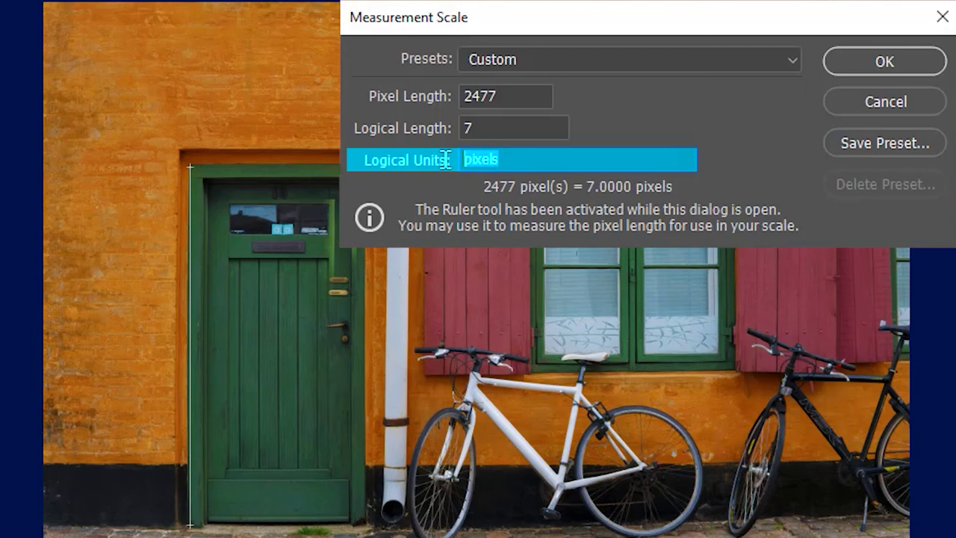
text(ft)
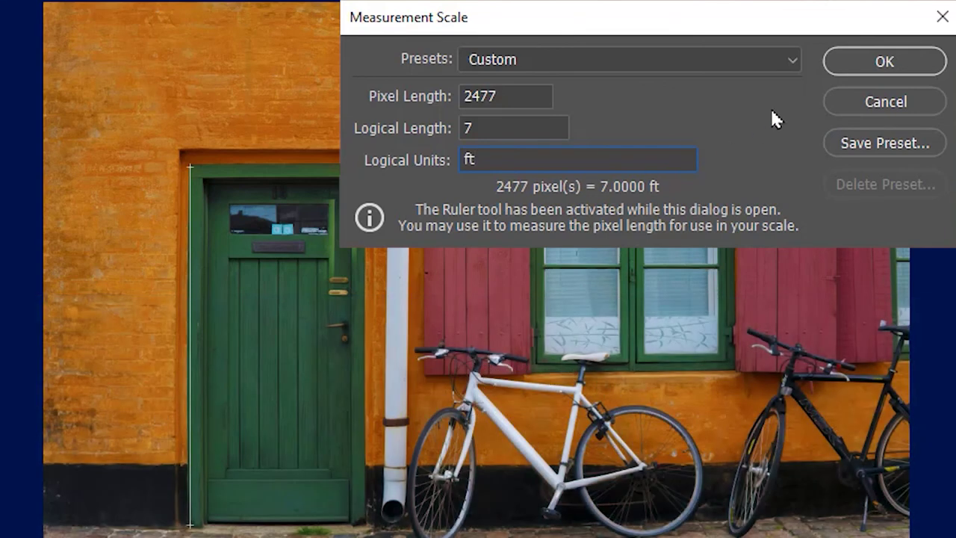
click(844, 67)
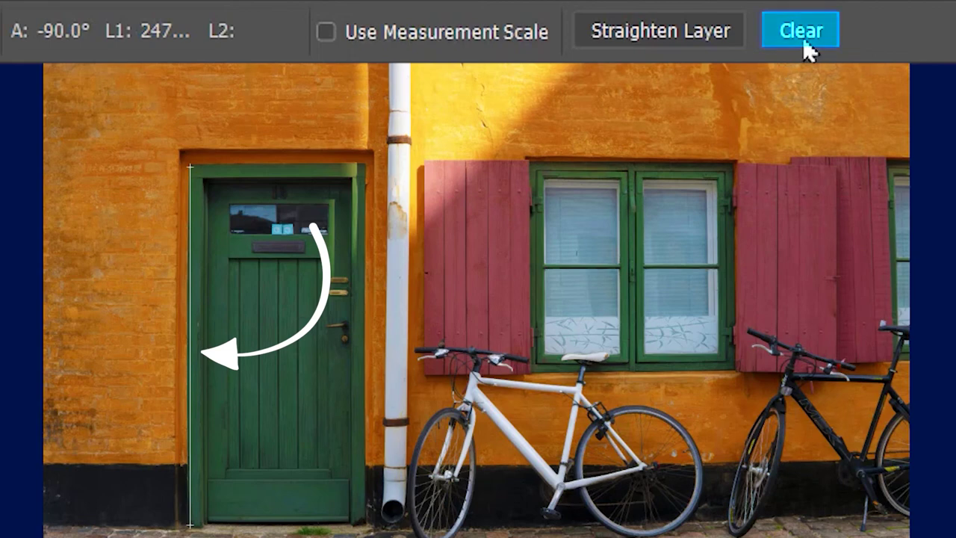
Clear the ruler, enable Use Measurement Scale, and measure the 3.44 ft door width and 3.22 ft wall span.
click(803, 37)
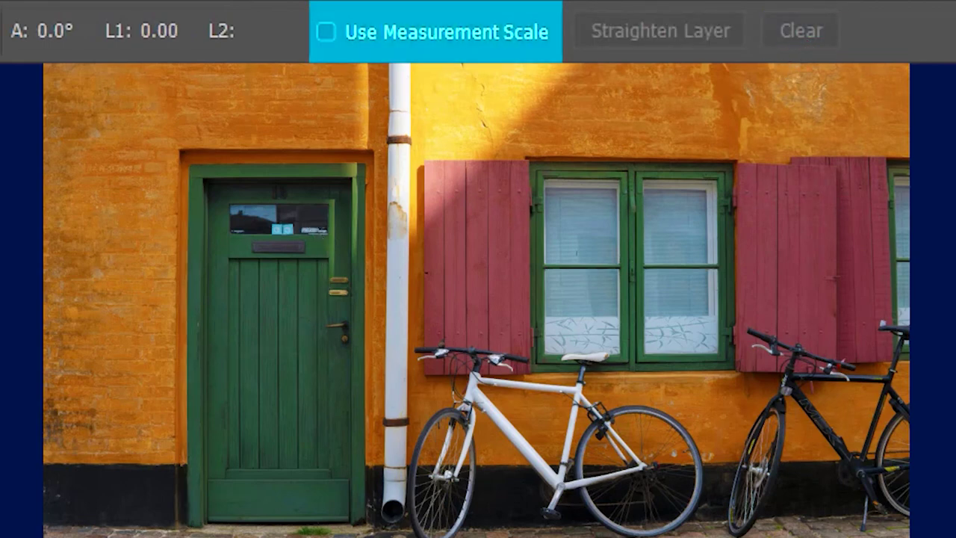
click(367, 47)
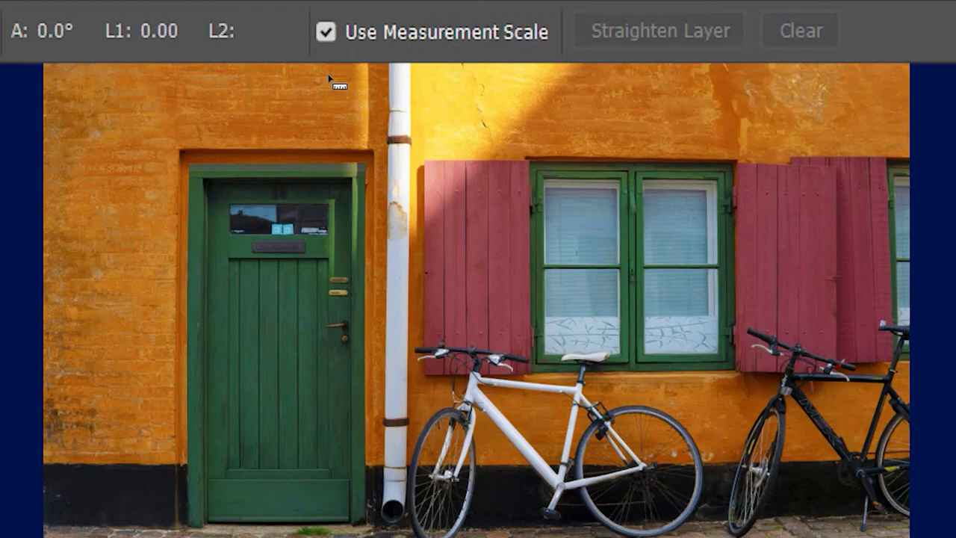
drag(186, 169, 368, 164)
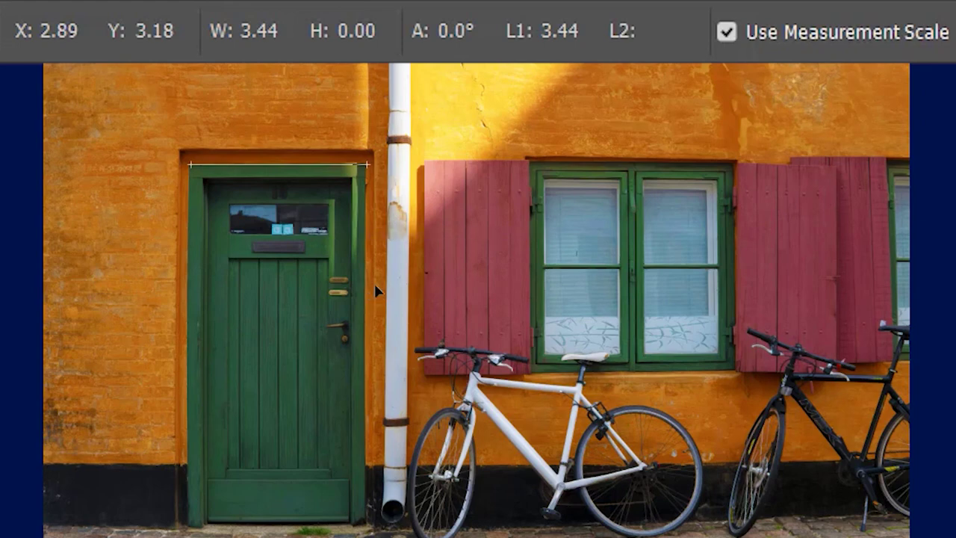
drag(363, 285, 529, 284)
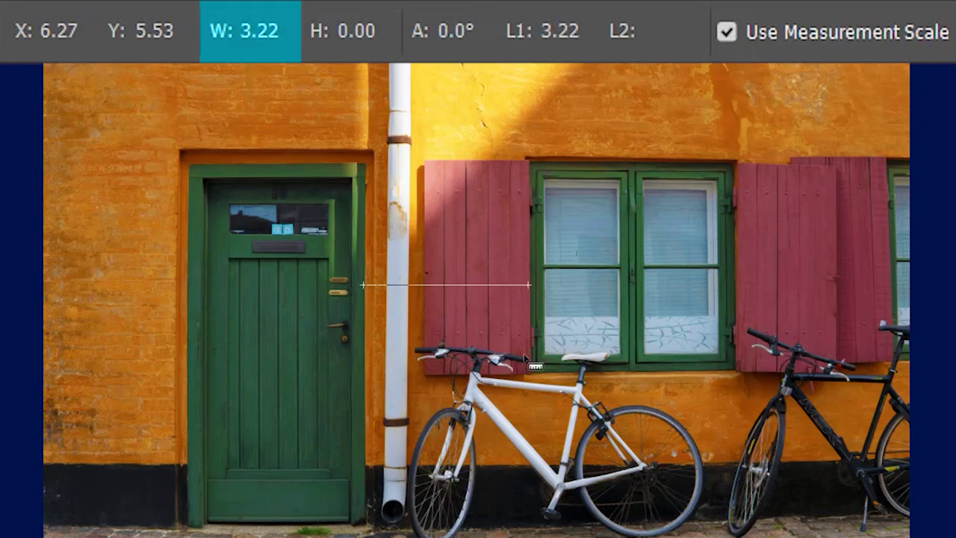